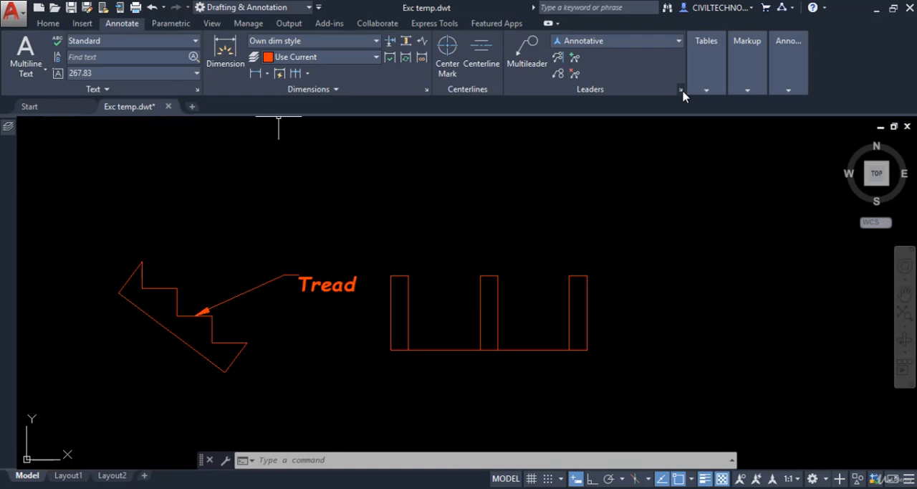
Step: Create a new multileader style named Own Multileader style, starting from the Standard style
left_click(681, 92)
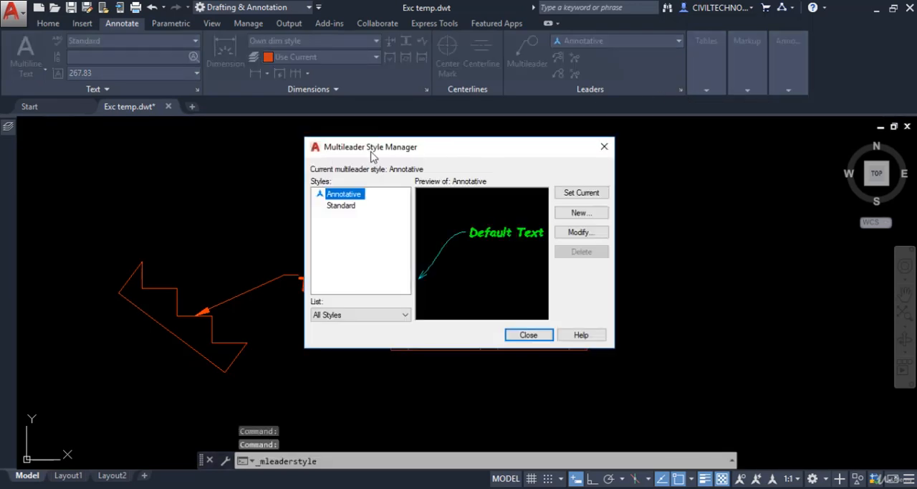
left_click(605, 146)
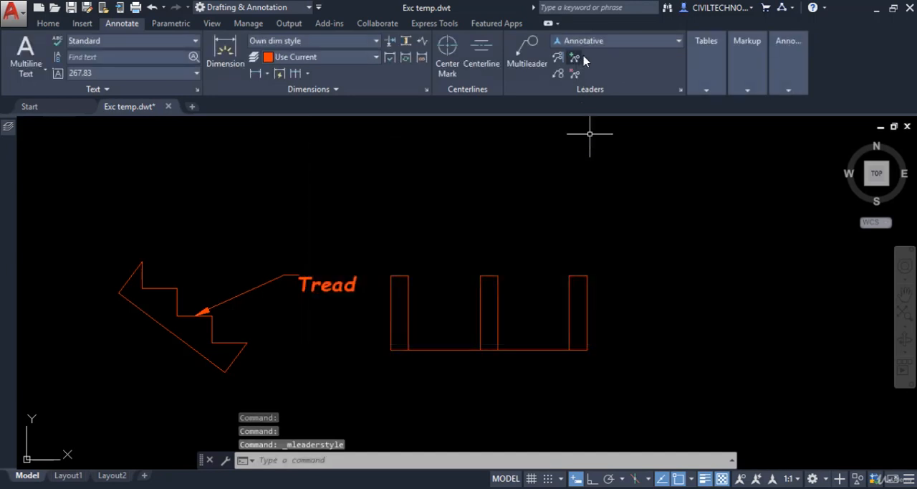
left_click(678, 42)
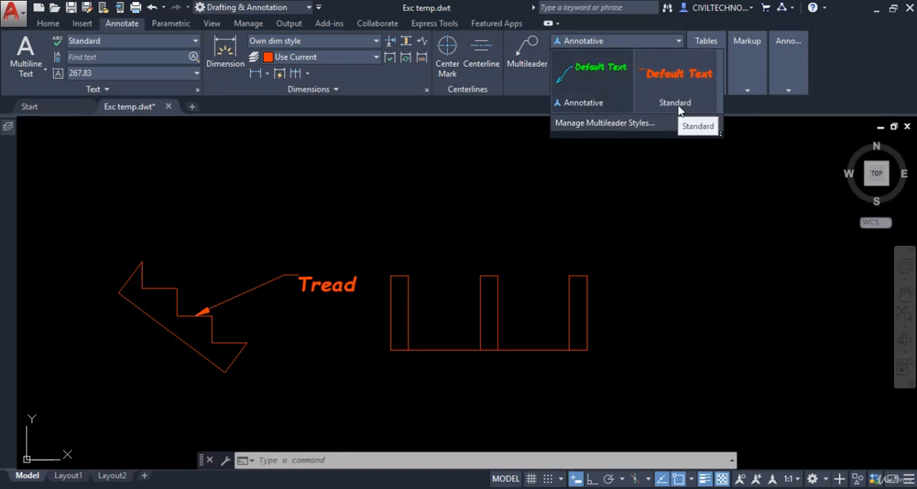
left_click(604, 123)
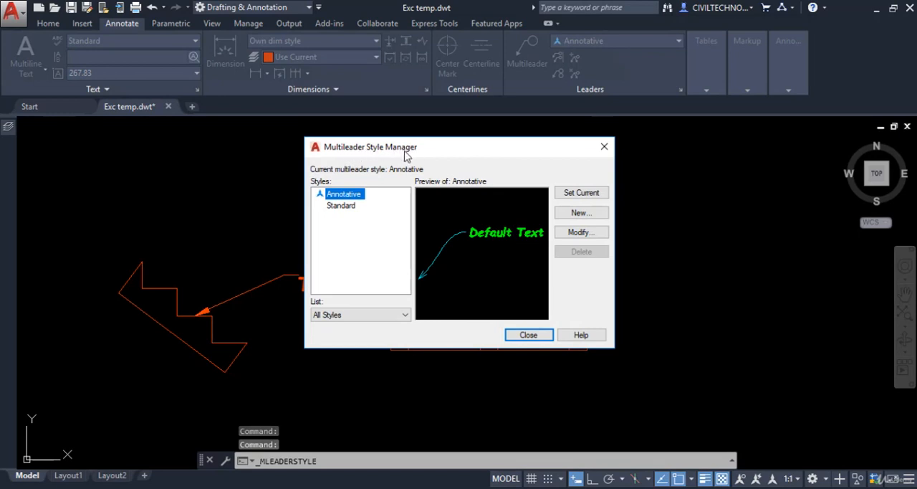
left_click(340, 207)
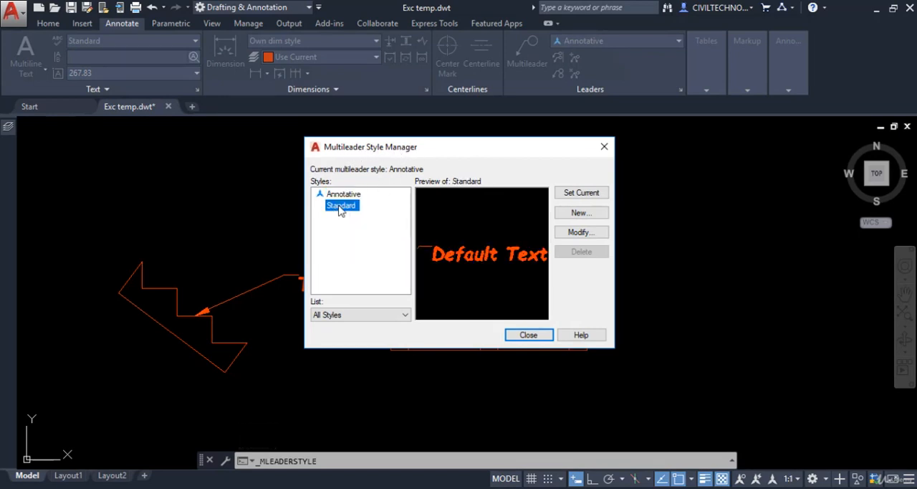
left_click(579, 213)
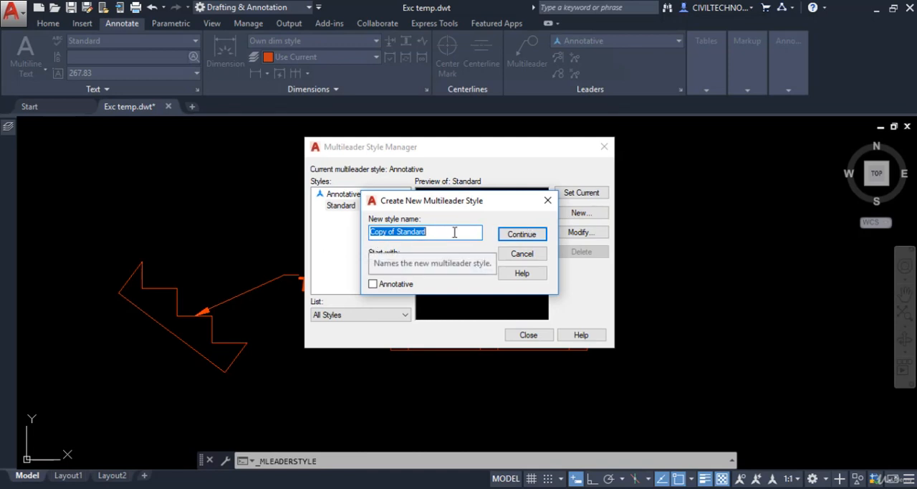
left_click_drag(455, 232, 368, 236)
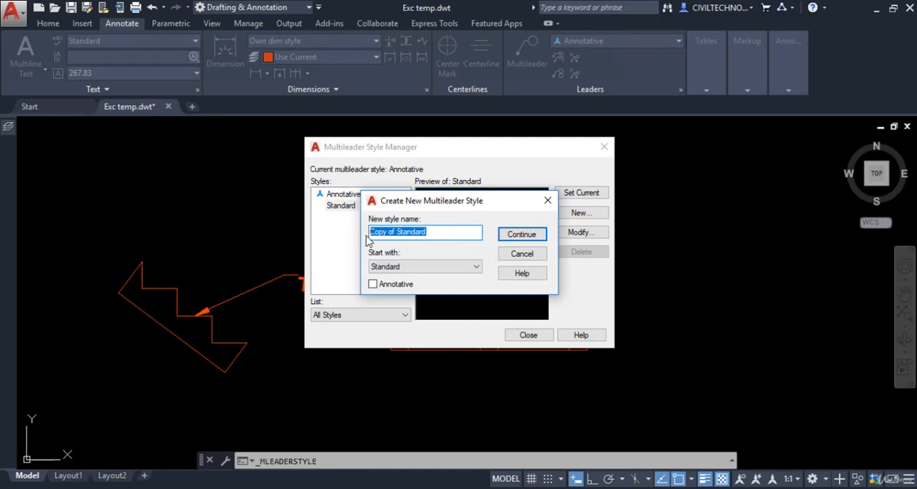
type("Own Multileader style")
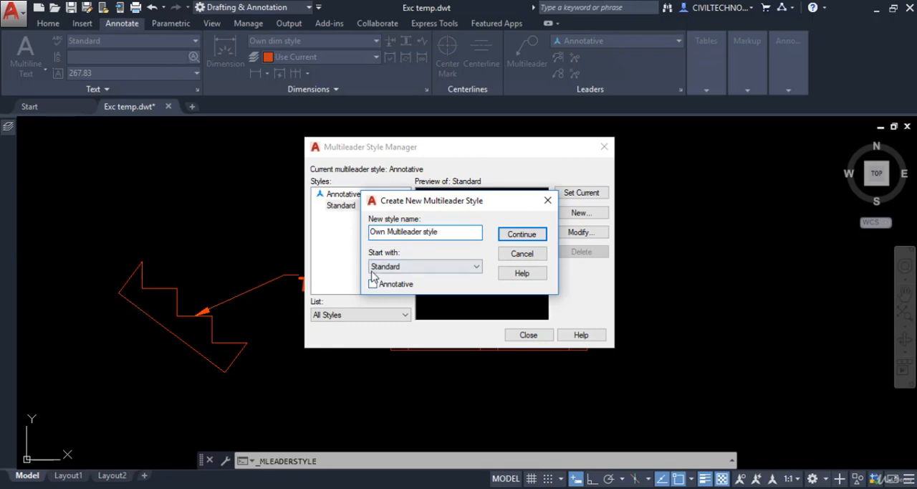
left_click(527, 235)
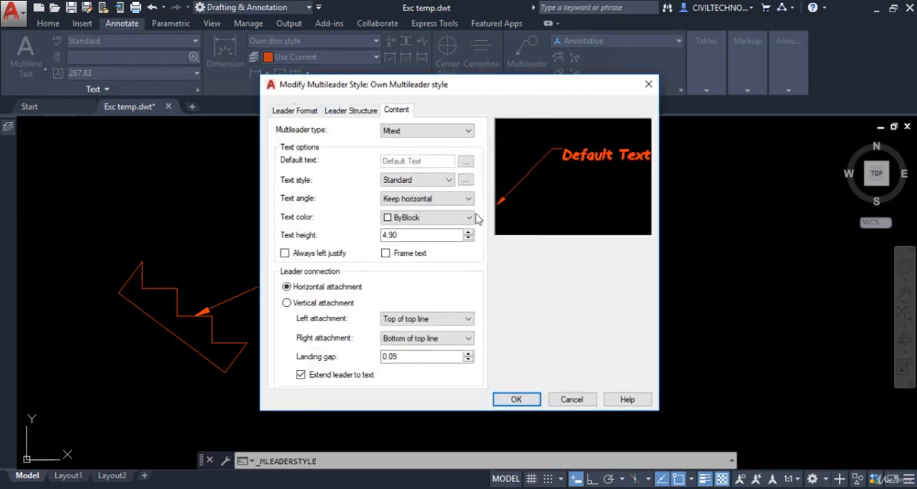
Step: Set the leader type of the new multileader style to Spline in its leader format settings
left_click(292, 114)
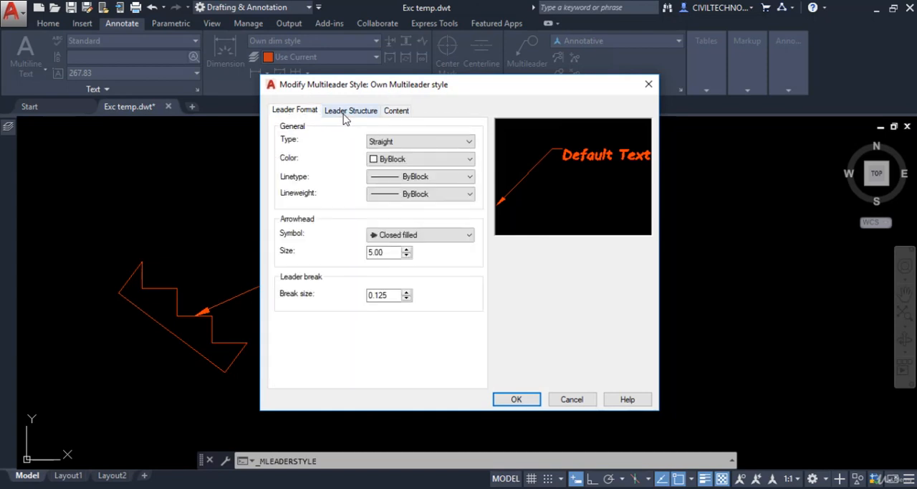
left_click(347, 112)
left_click(396, 112)
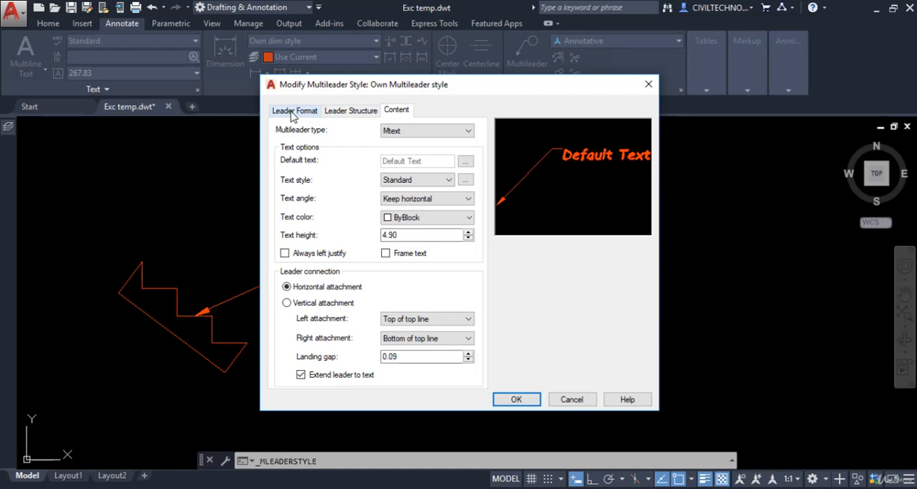
left_click(292, 114)
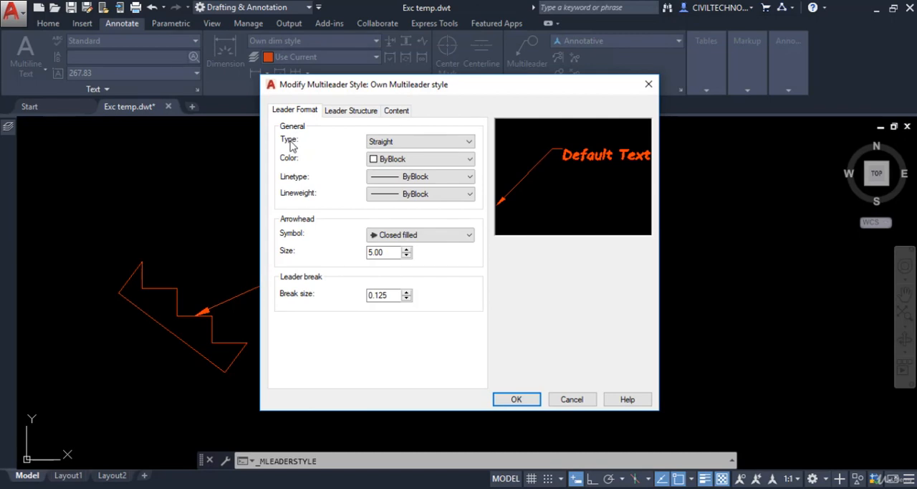
left_click(413, 143)
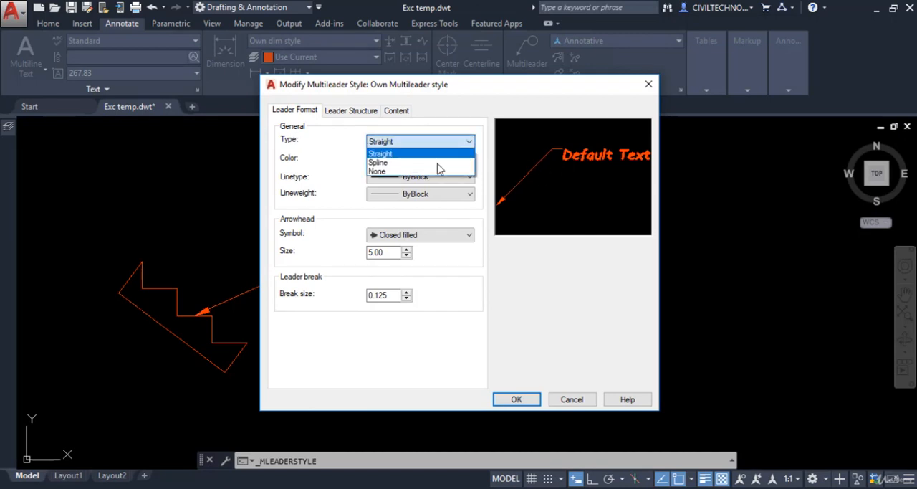
left_click(390, 163)
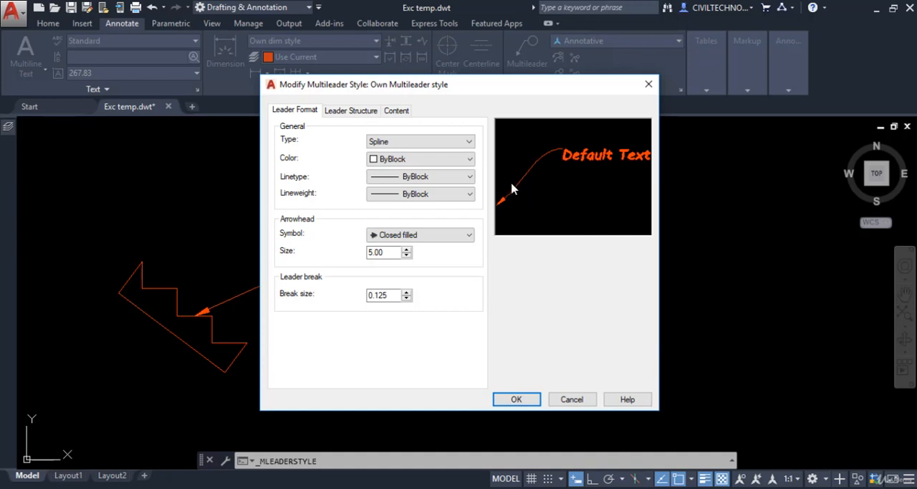
Step: Try the leader type None and return the leader type to Spline
left_click(388, 143)
left_click(378, 171)
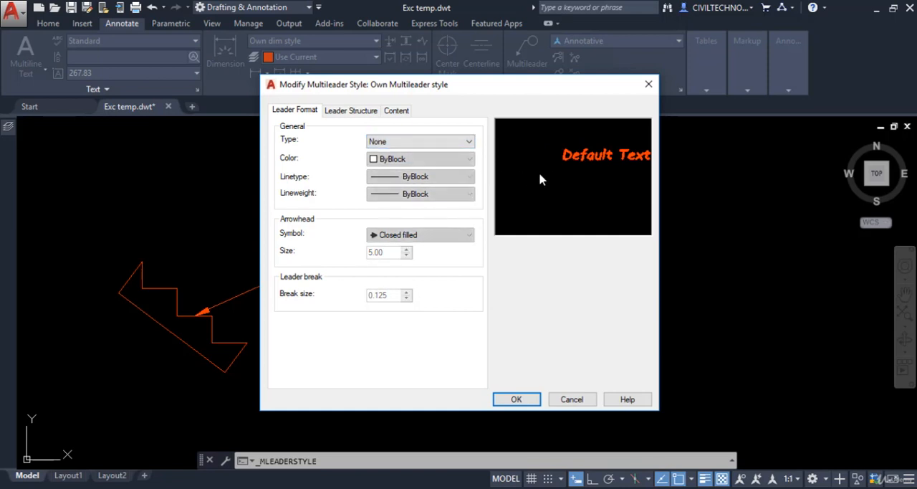
left_click(381, 143)
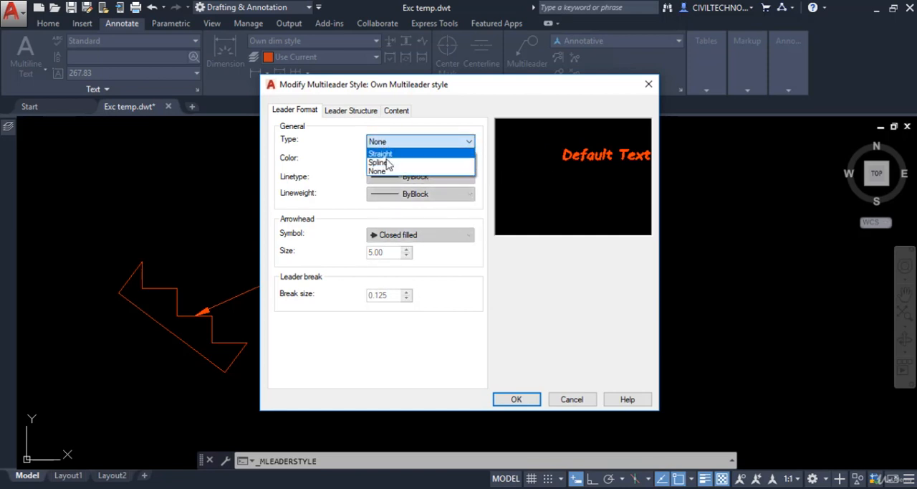
left_click(385, 170)
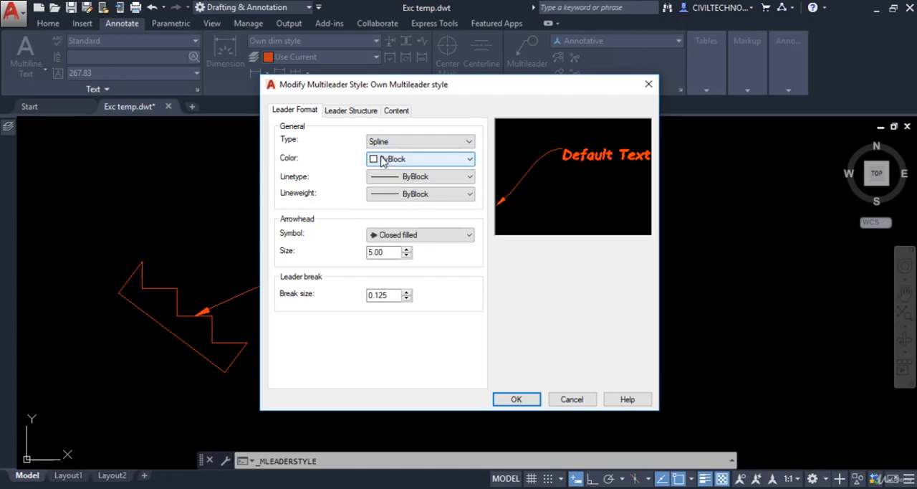
Step: Set the leader color to Yellow and the arrowhead symbol to Open 30
left_click(423, 163)
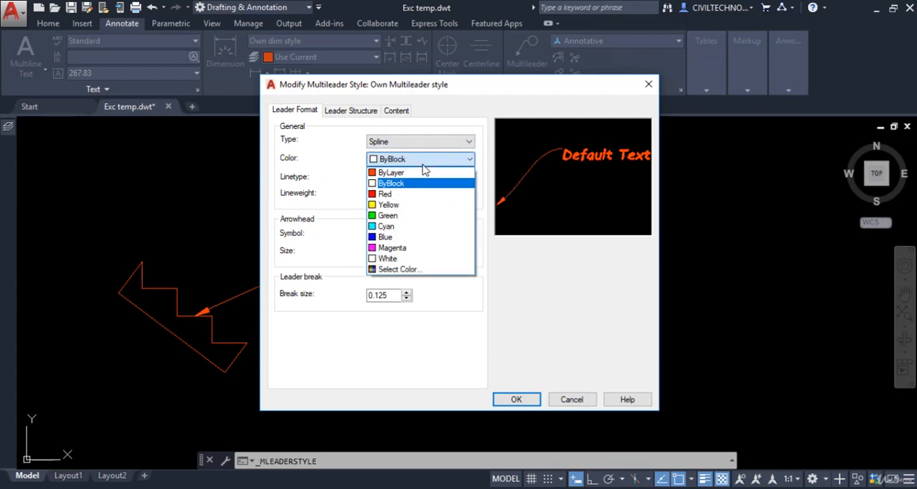
left_click(416, 205)
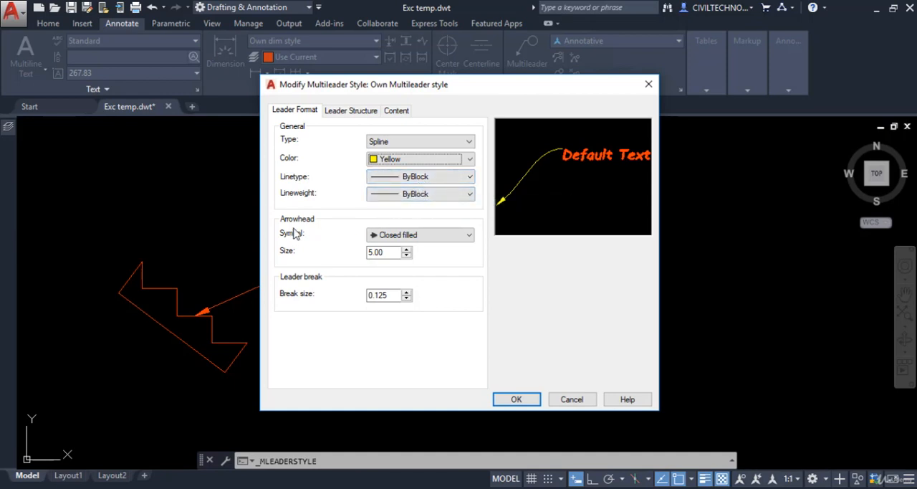
left_click(427, 238)
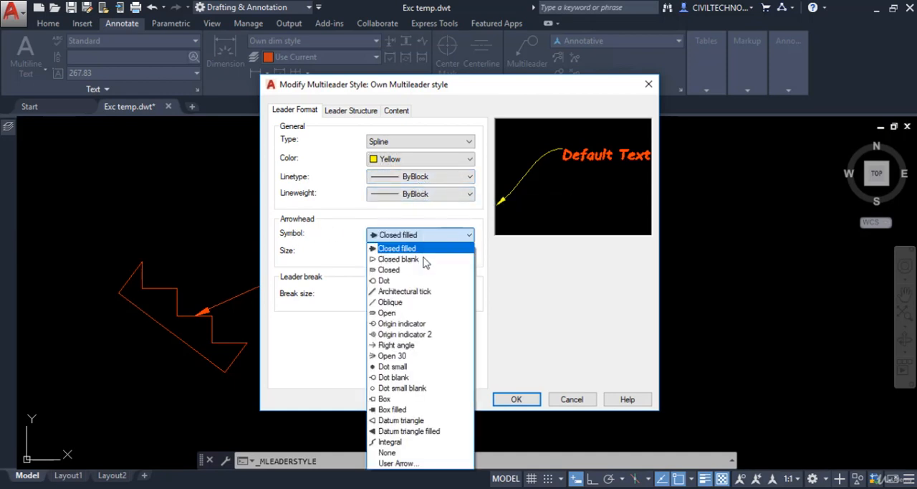
left_click(393, 356)
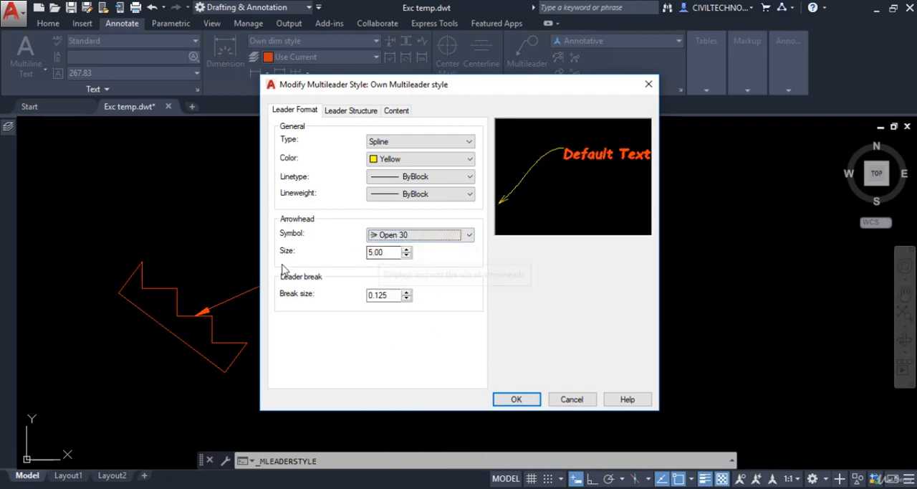
left_click(392, 252)
left_click_drag(360, 253, 324, 257)
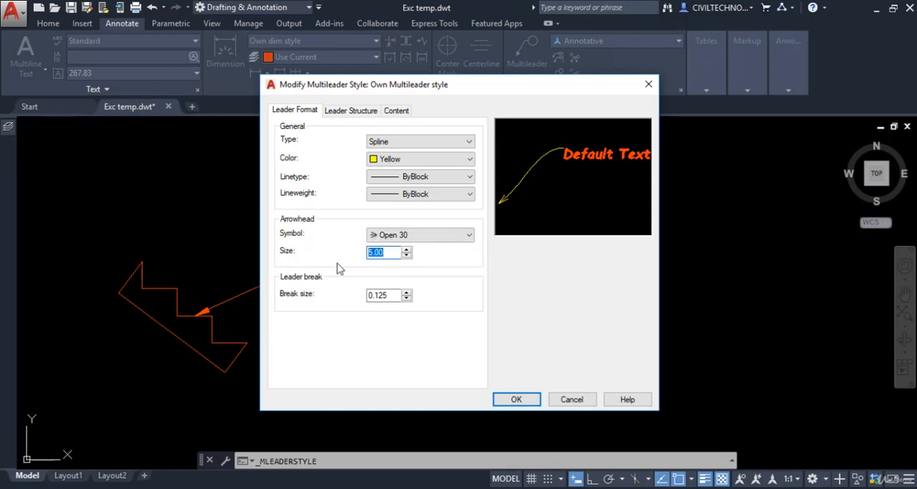
Step: Try the multileader content types None and Block with the Slot source block, and return the type to Mtext
left_click(336, 114)
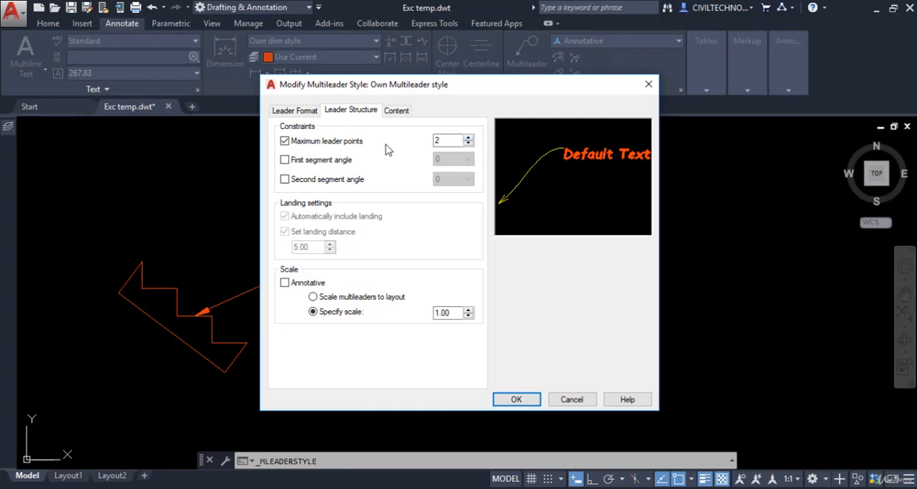
left_click(443, 141)
left_click(398, 111)
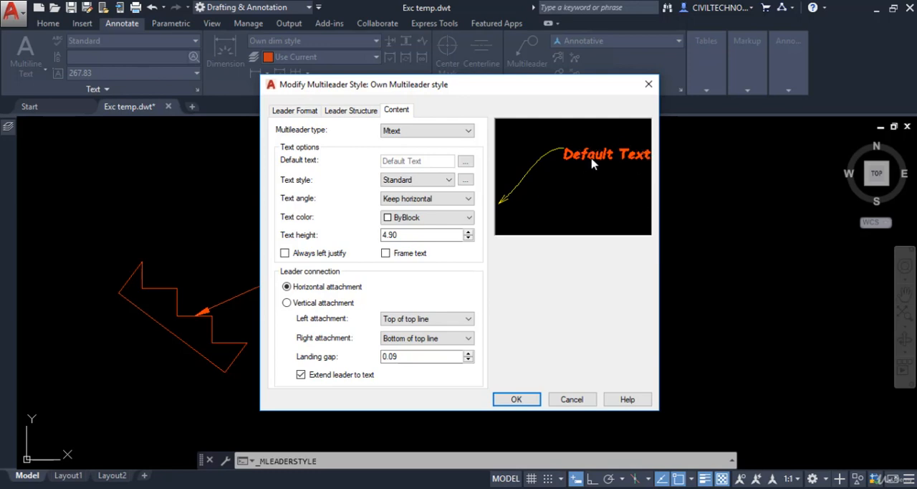
left_click(437, 131)
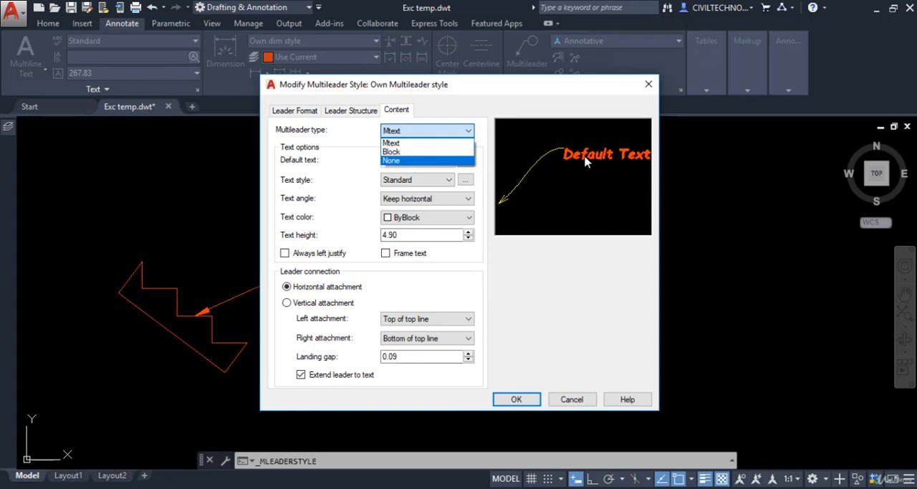
left_click(407, 161)
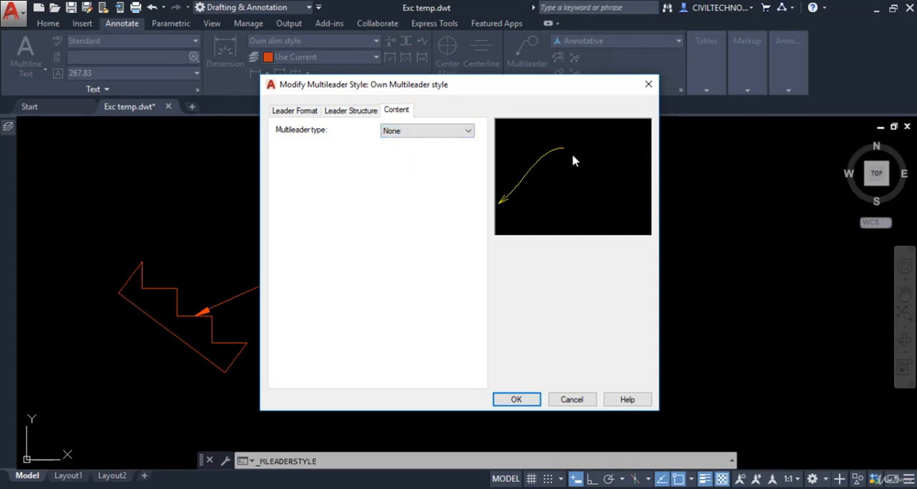
left_click(430, 133)
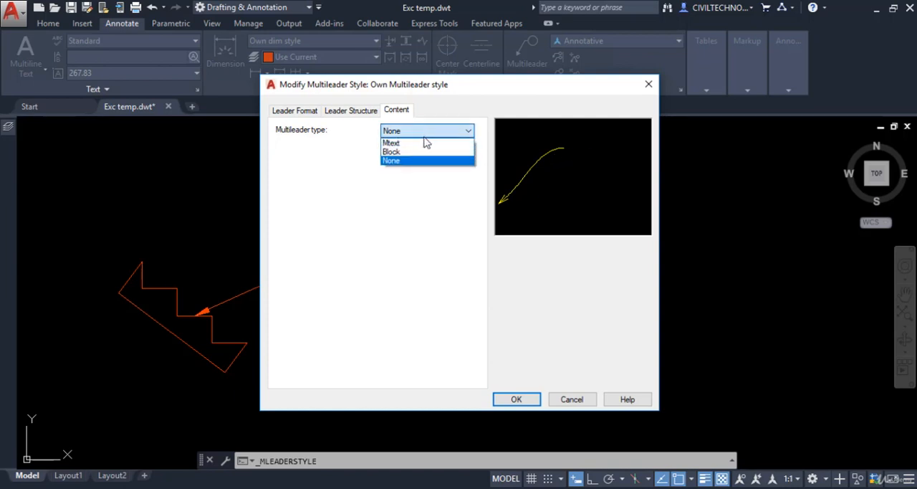
left_click(408, 152)
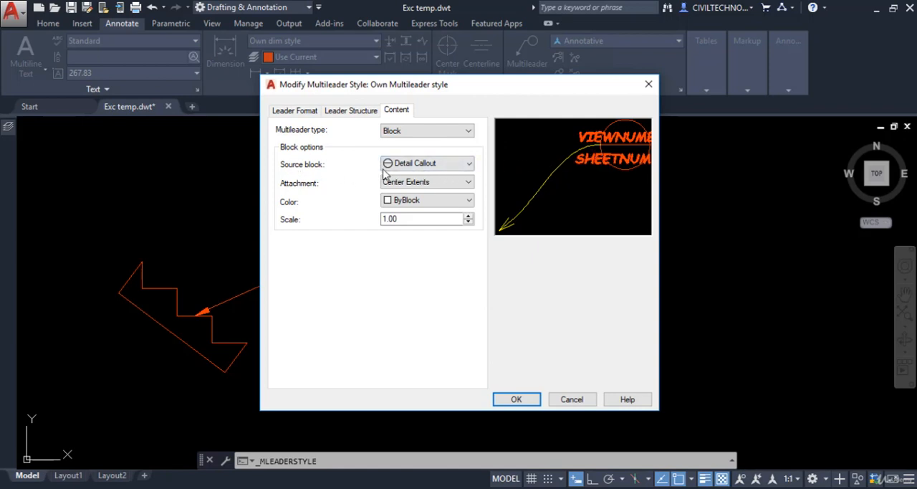
left_click(442, 167)
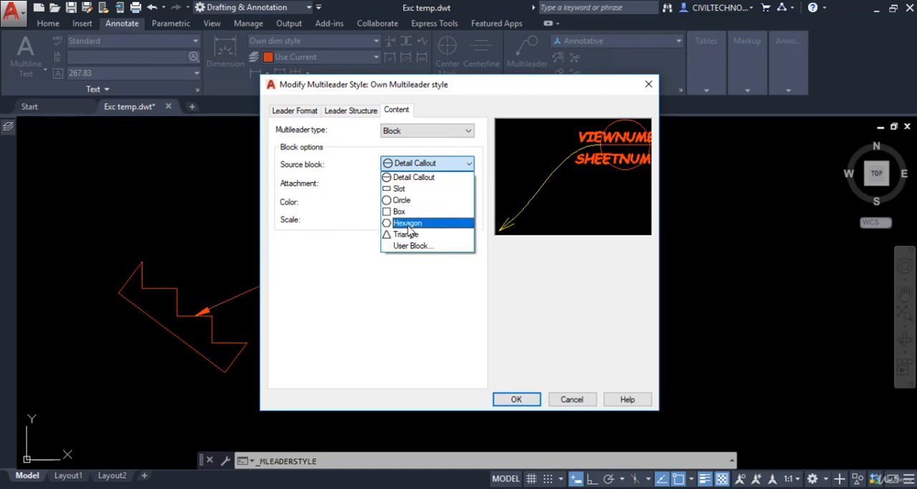
left_click(405, 188)
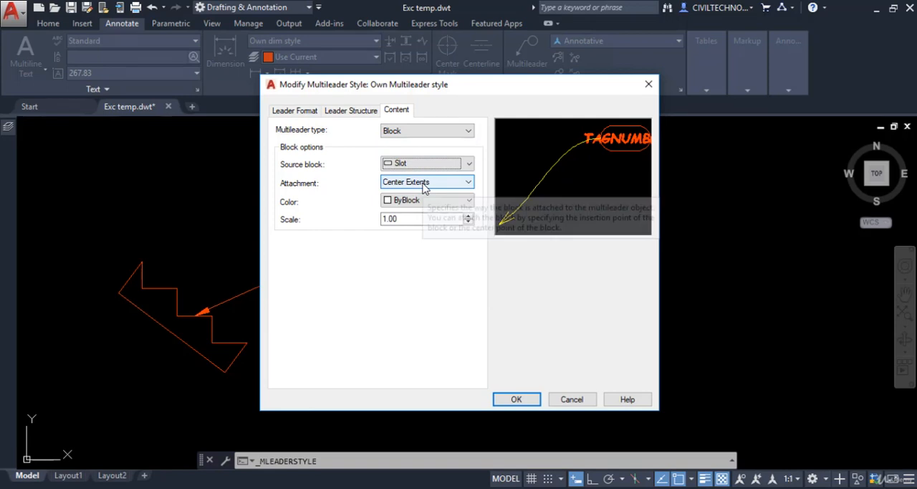
left_click(414, 132)
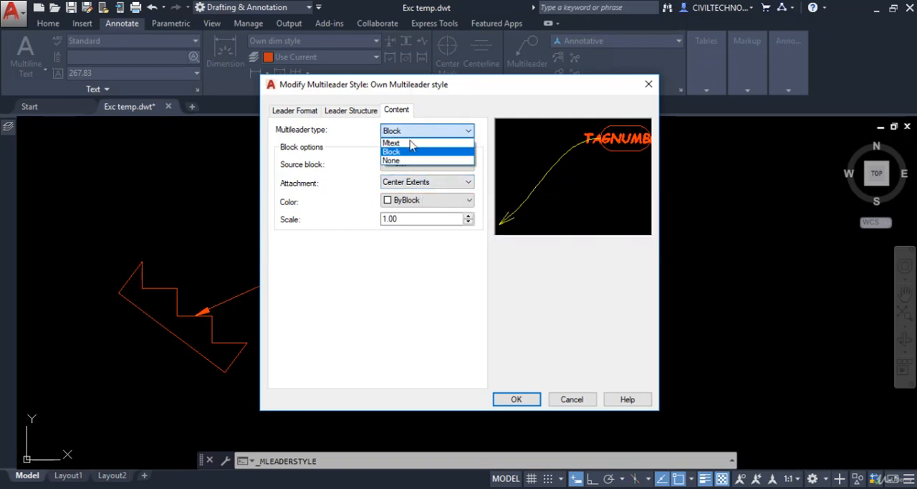
left_click(409, 144)
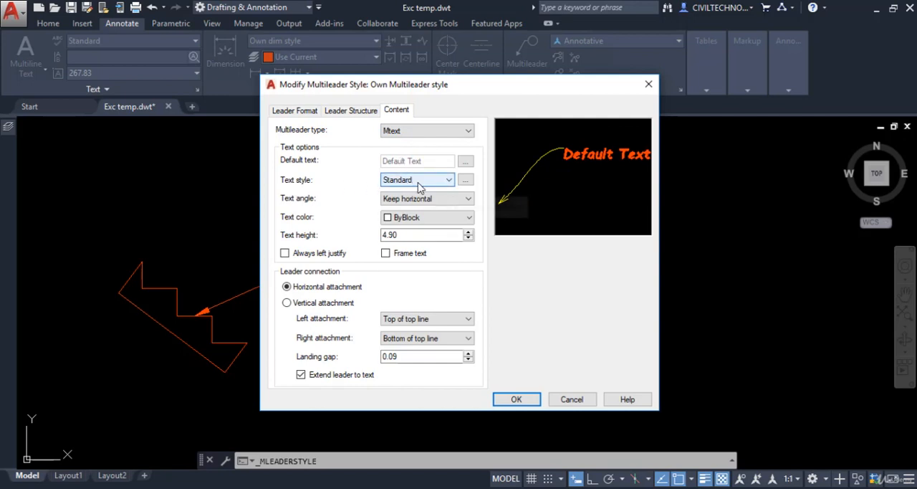
Step: Set the Standard text style's font to Comic Sans MS with Italic font style, make it current and save the changes
left_click(467, 185)
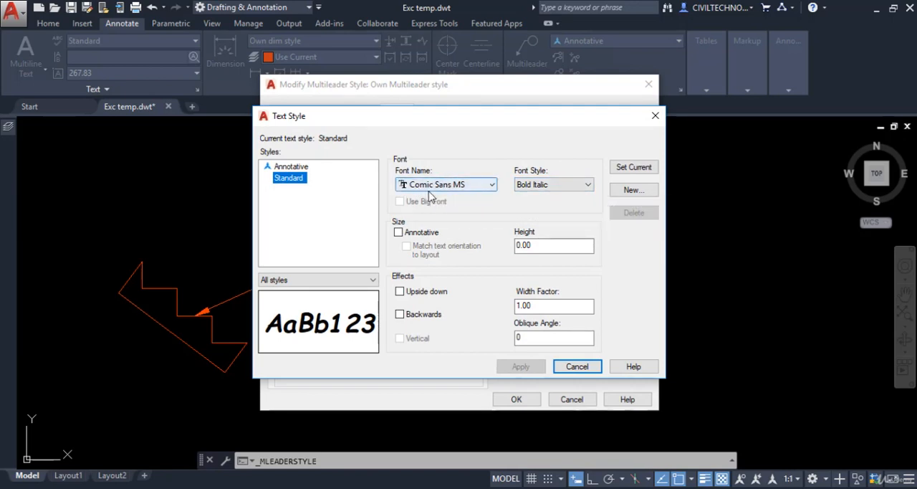
left_click(475, 187)
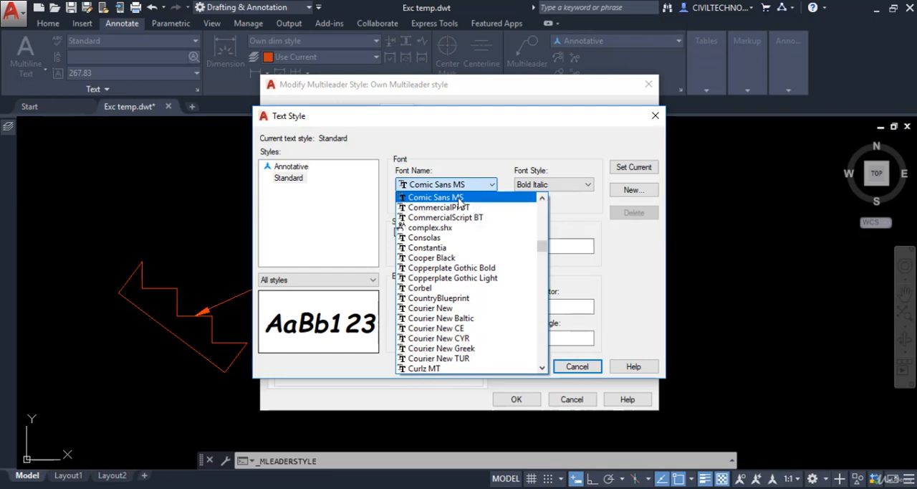
left_click(459, 199)
left_click(549, 185)
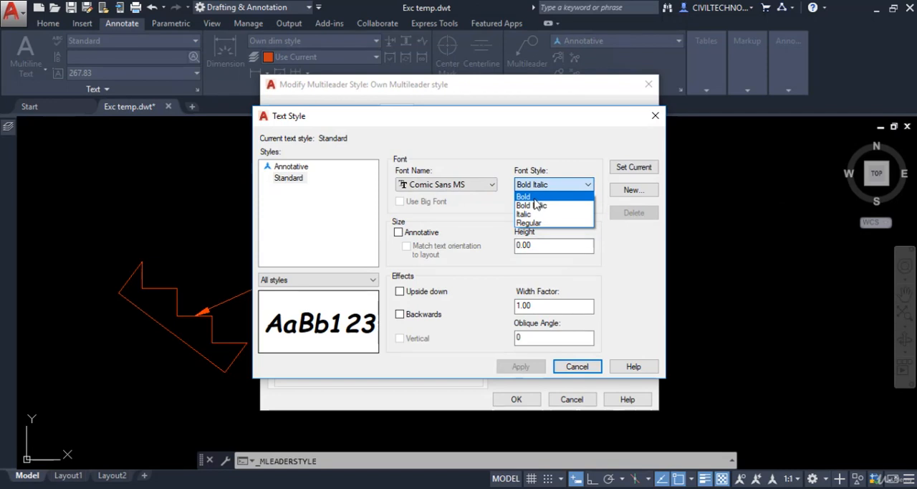
left_click(543, 215)
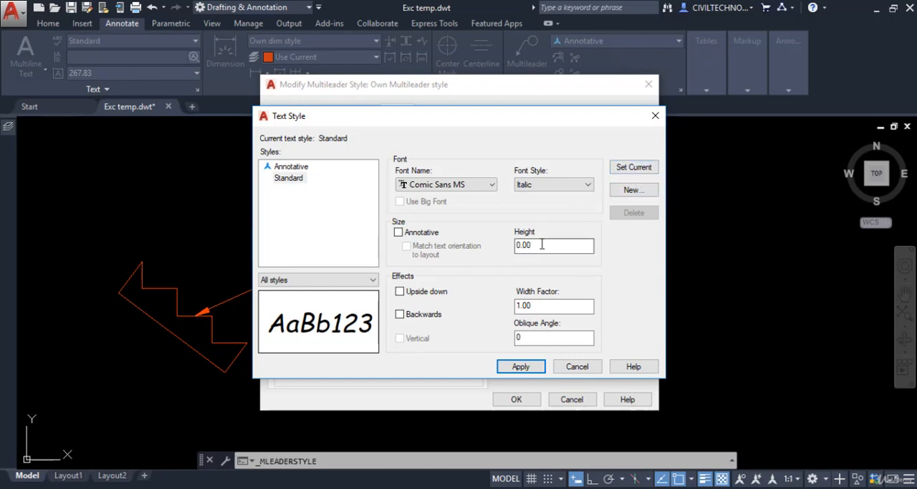
left_click(543, 306)
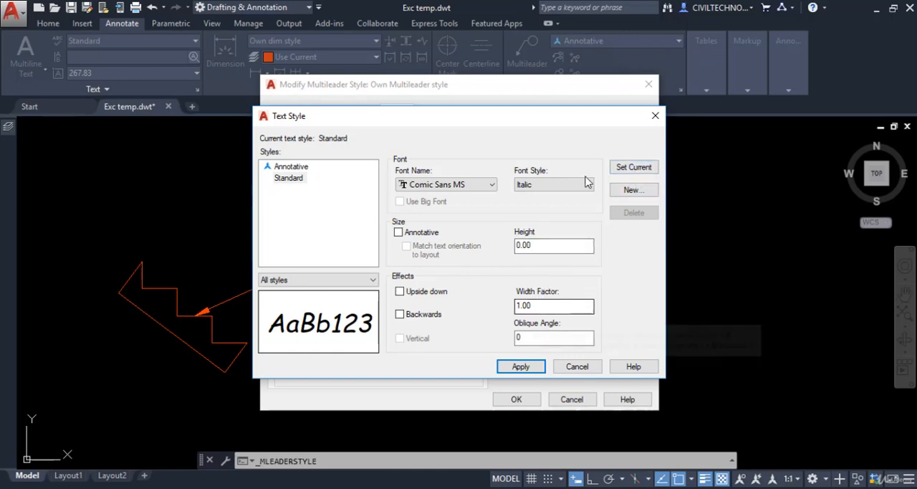
left_click(628, 171)
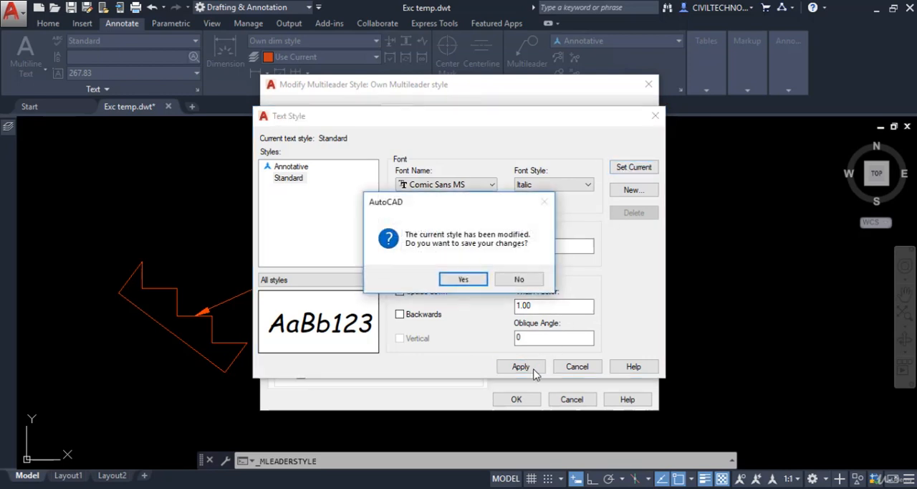
left_click(476, 284)
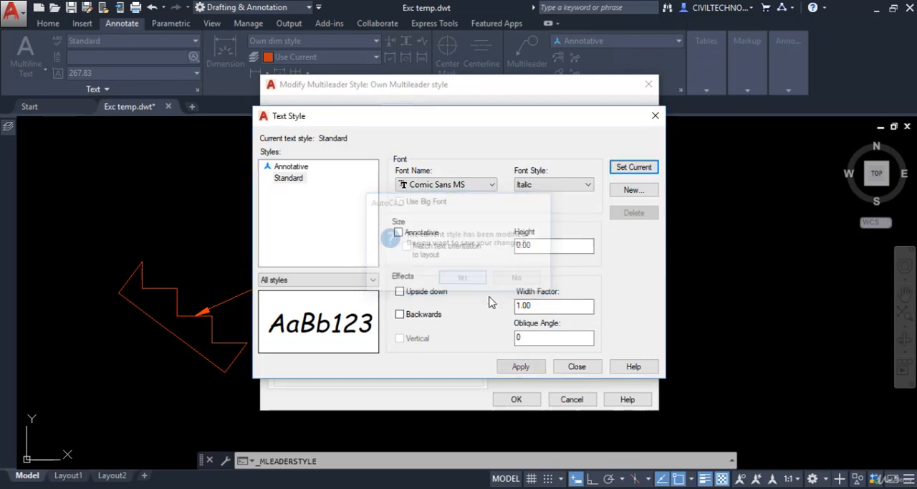
left_click(575, 368)
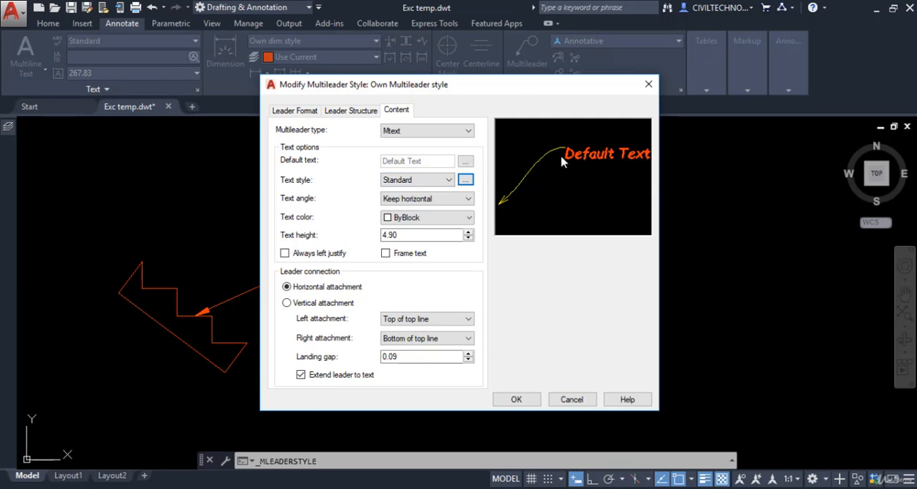
Step: Try the text angle As inserted and return the text angle to Keep horizontal
left_click(423, 200)
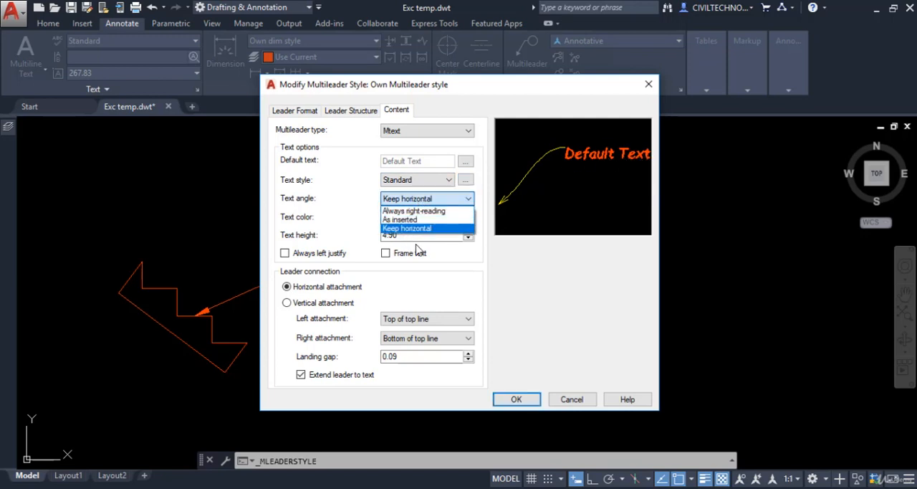
left_click(405, 220)
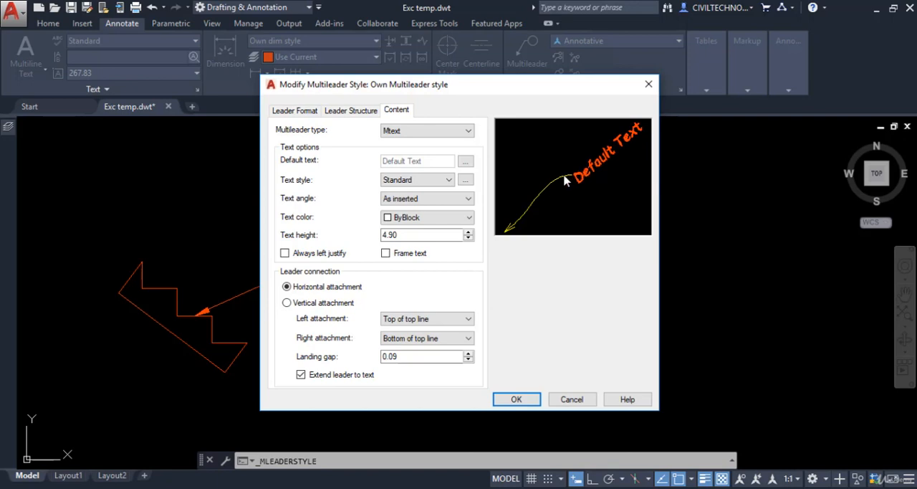
left_click(415, 185)
left_click(414, 194)
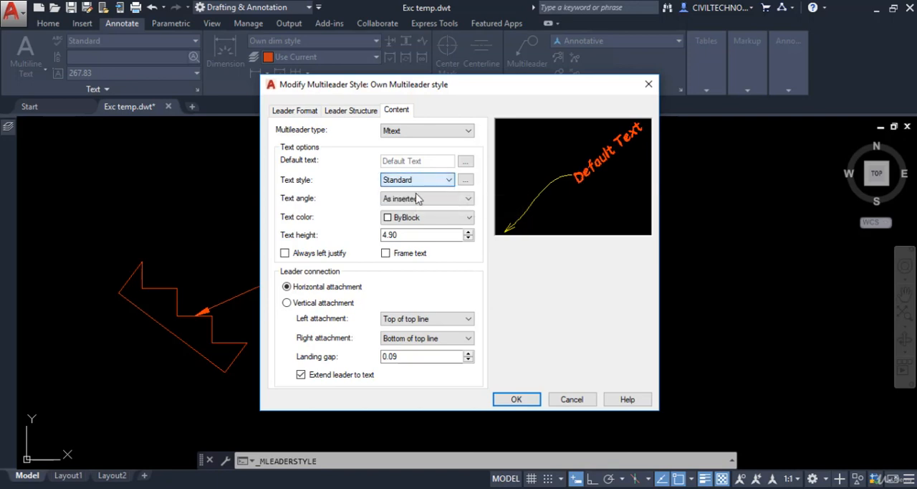
left_click(415, 199)
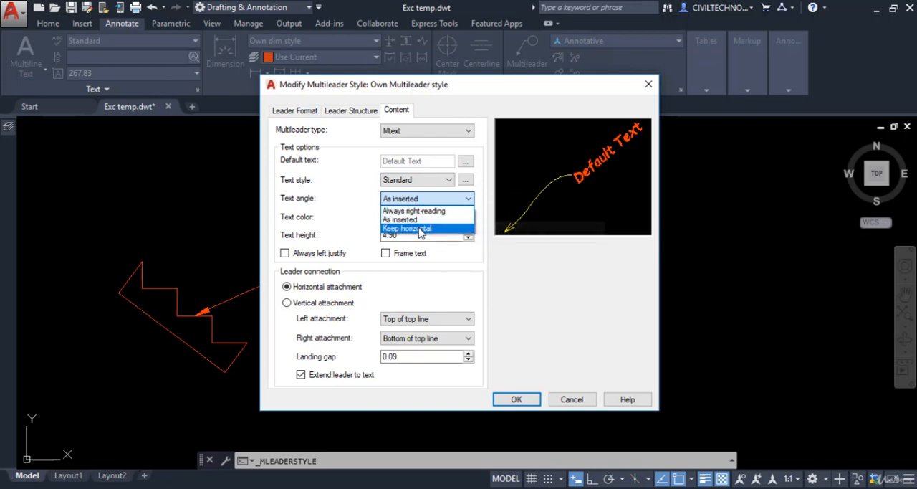
left_click(421, 229)
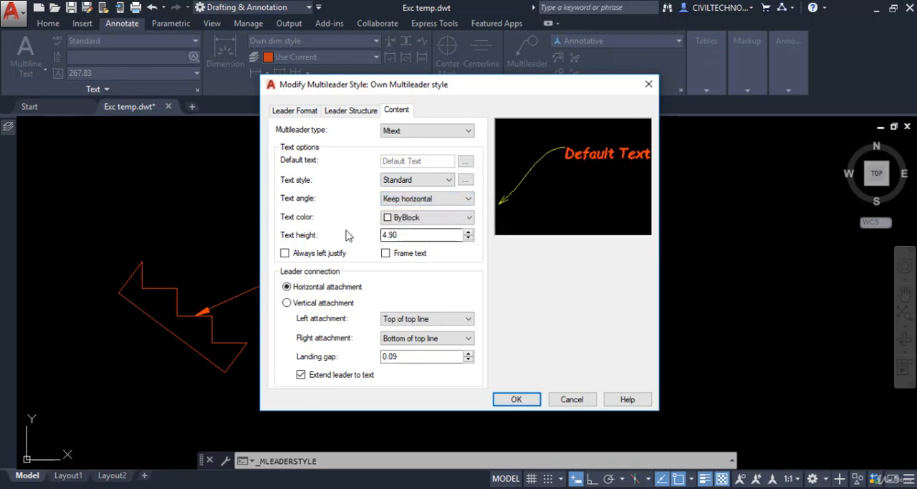
Step: Set the text color of the multileader style to Green
left_click(433, 221)
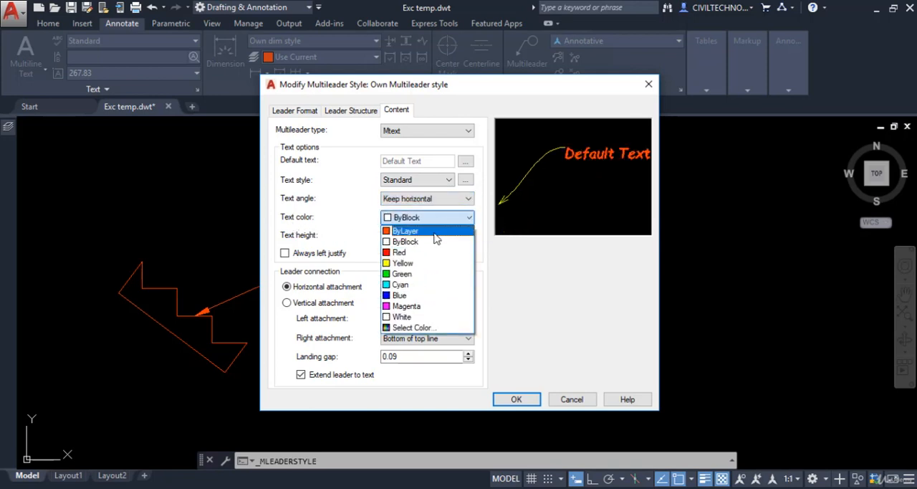
left_click(413, 274)
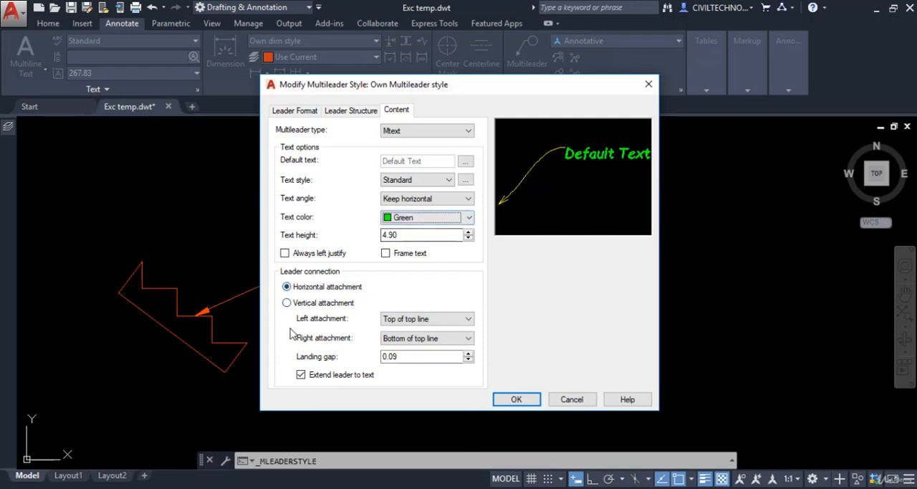
Step: Try the vertical leader attachment, return to horizontal attachment, and set the left attachment to Middle of top line
left_click(287, 303)
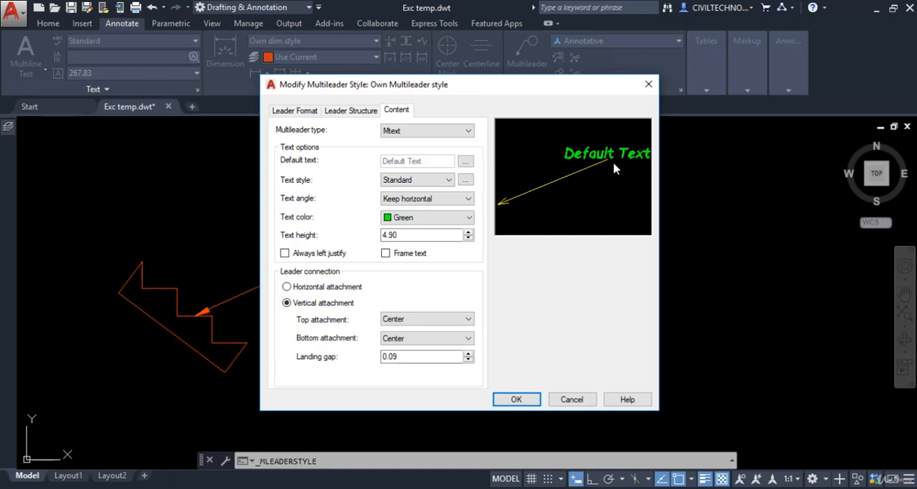
left_click(288, 286)
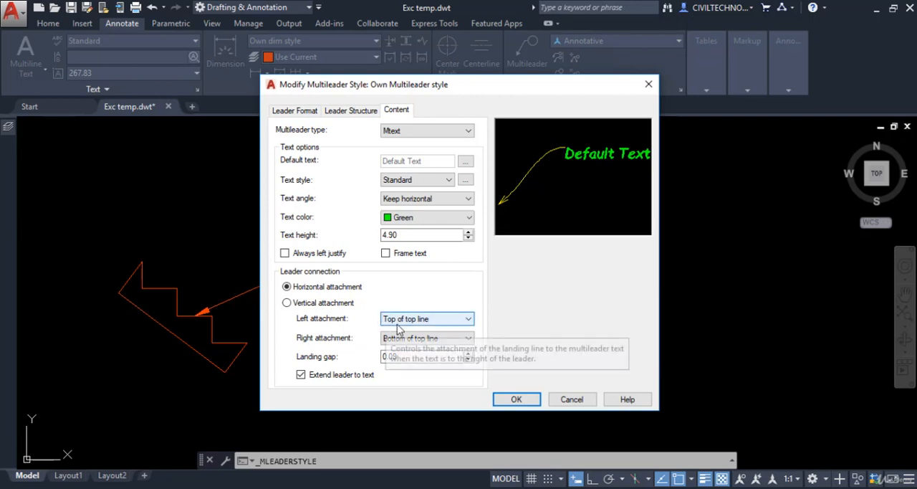
left_click(446, 322)
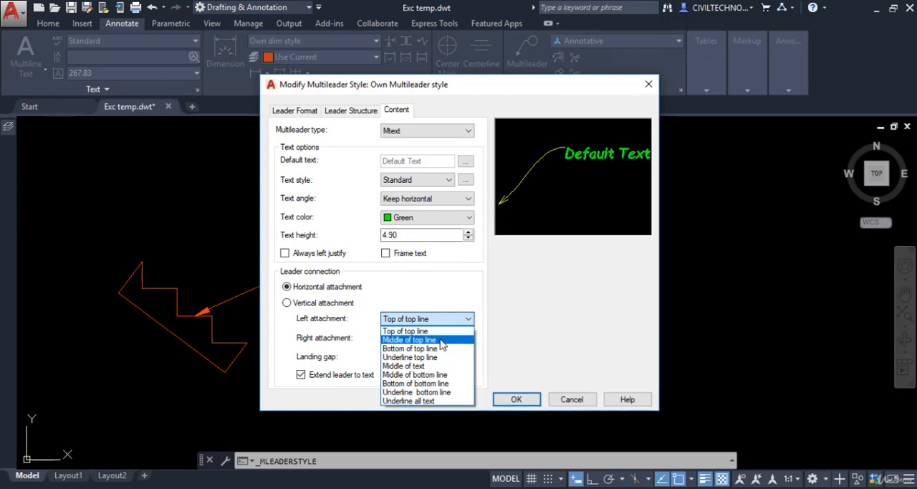
left_click(441, 340)
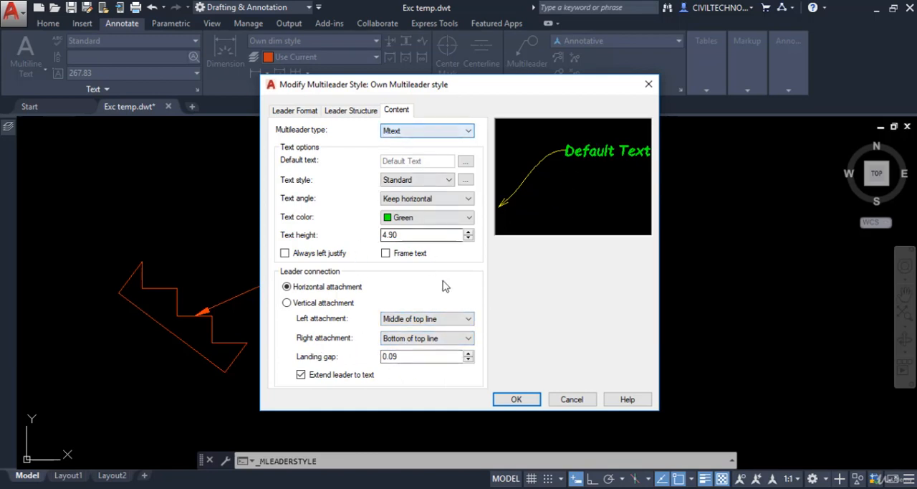
Step: Accept the modified multileader style, select Own Multileader style in the style manager and close the manager
left_click(516, 398)
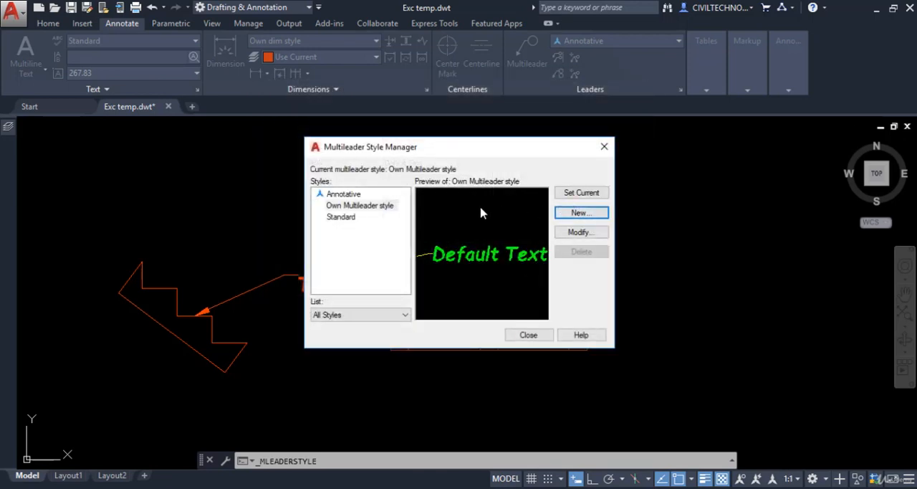
left_click(343, 205)
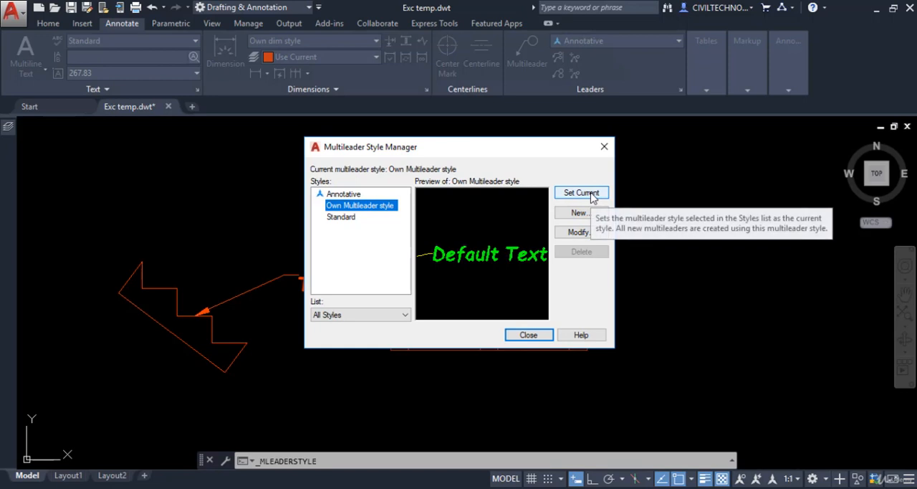
left_click(528, 335)
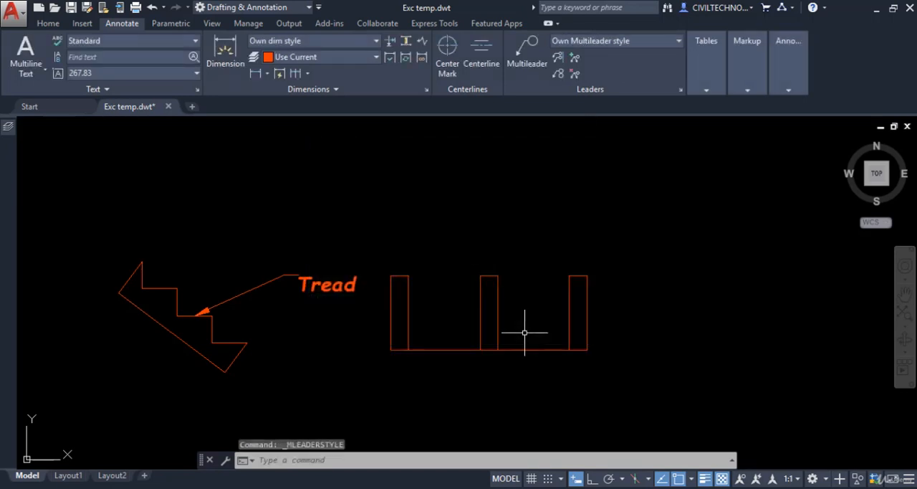
Step: Place a multileader with the text abc, pointing at the midpoint of the middle rectangle's right edge and landing above the right rectangle
left_click(528, 53)
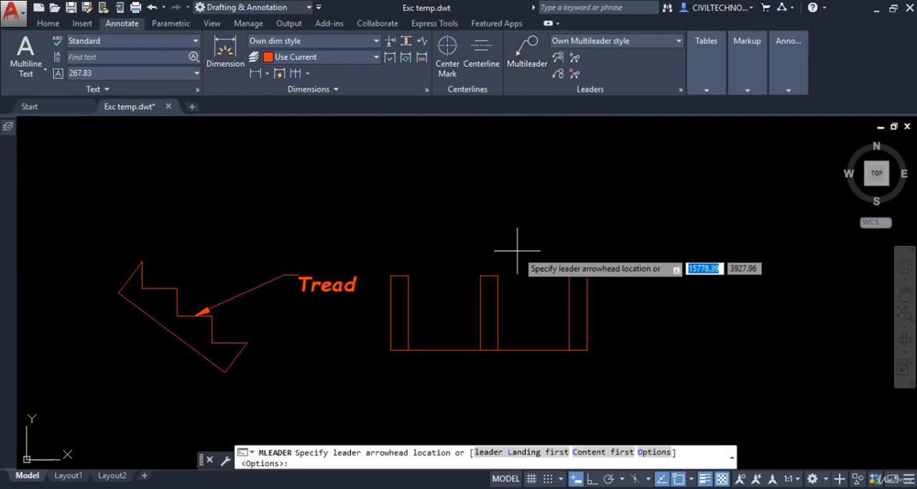
left_click(488, 313)
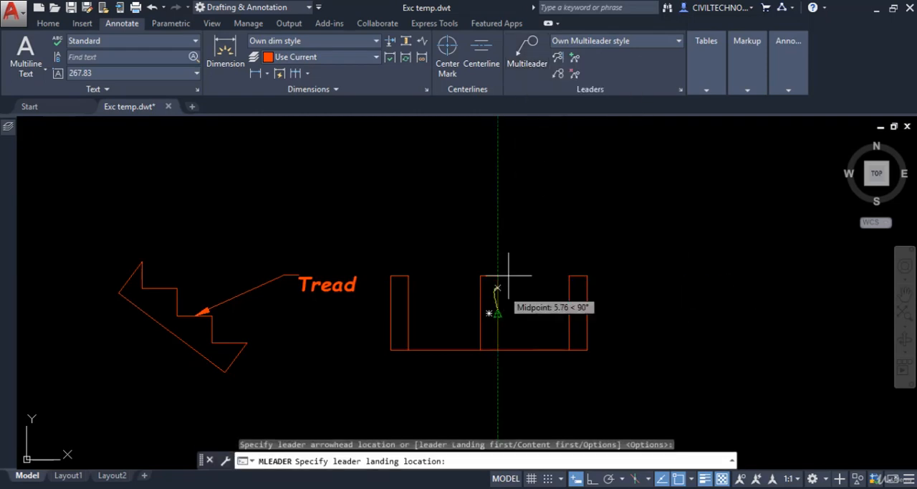
left_click(602, 196)
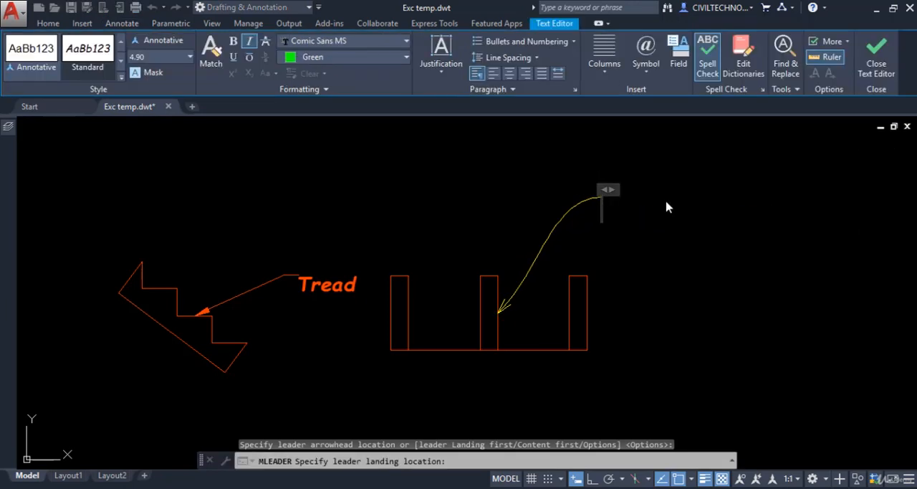
type("abc")
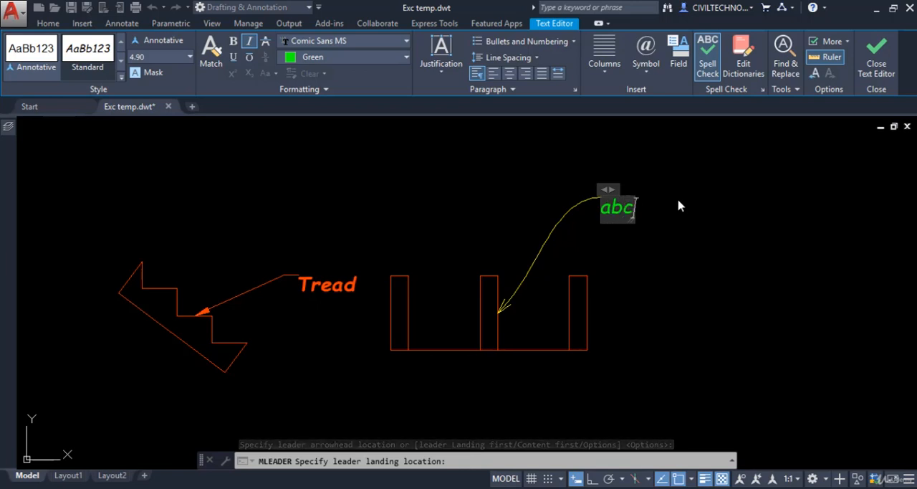
left_click(680, 205)
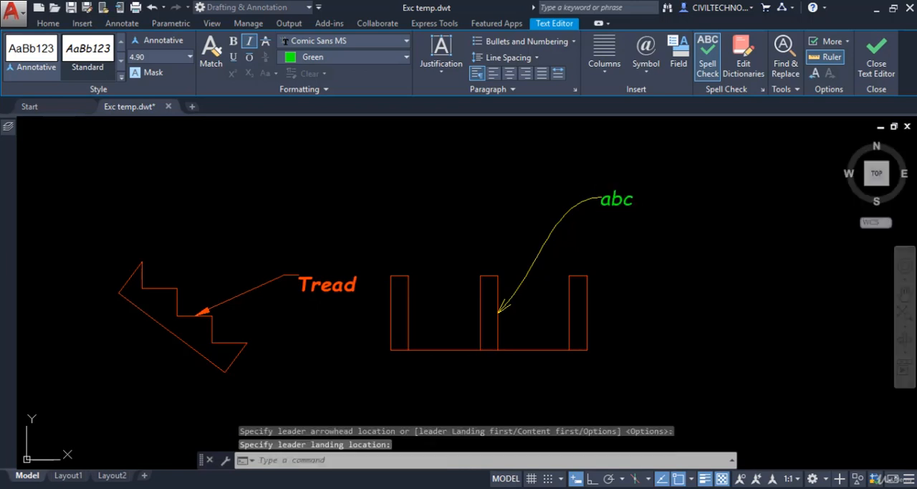